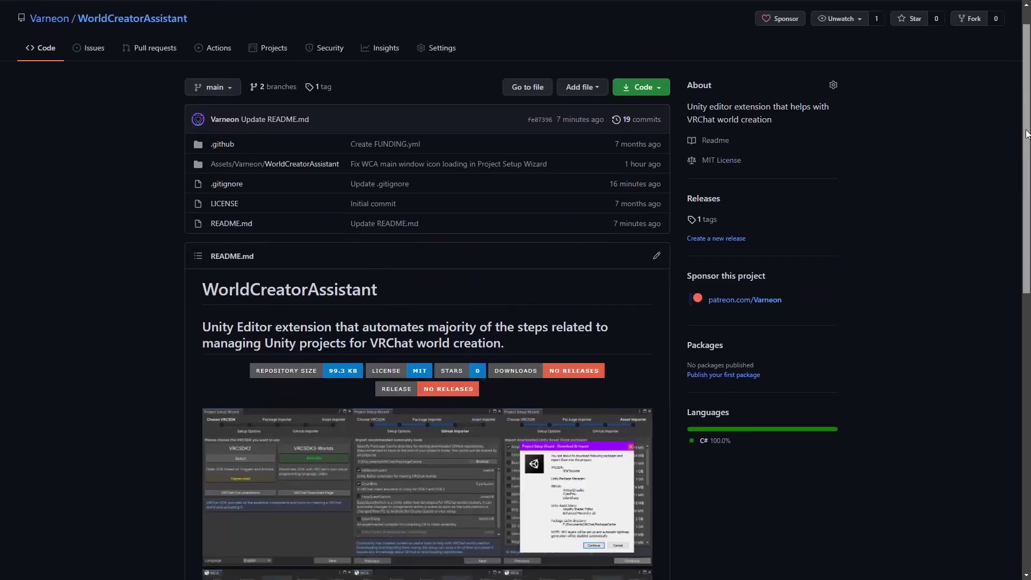
- Download the First Open Alpha unitypackage from GitHub and create the 3D project 'WCA Open Alpha Demo'
{"action": "left_click_drag", "start_coordinate": [1022, 127], "coordinate": [1016, 388]}
{"action": "left_click", "coordinate": [333, 399]}
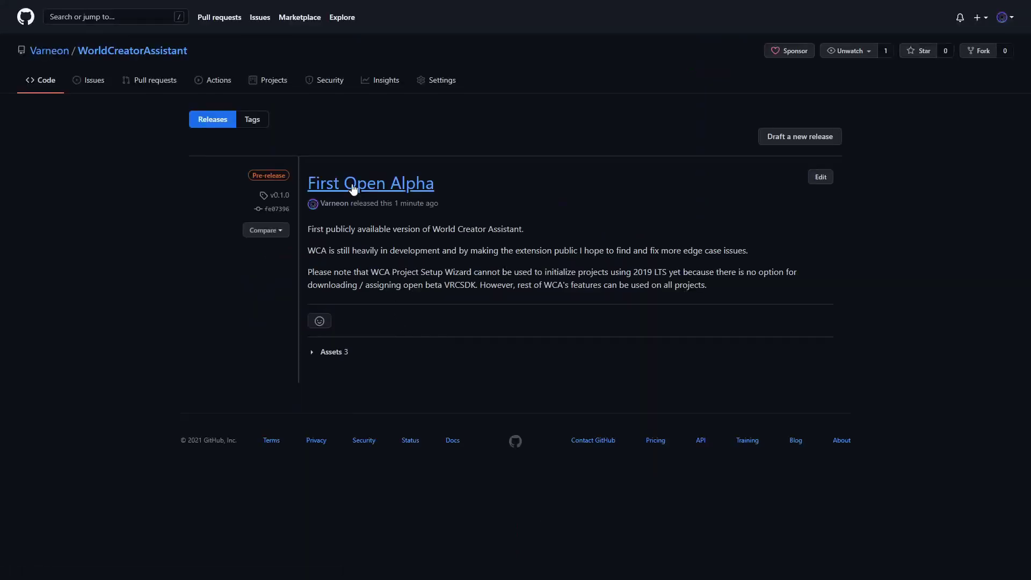
{"action": "left_click", "coordinate": [352, 186]}
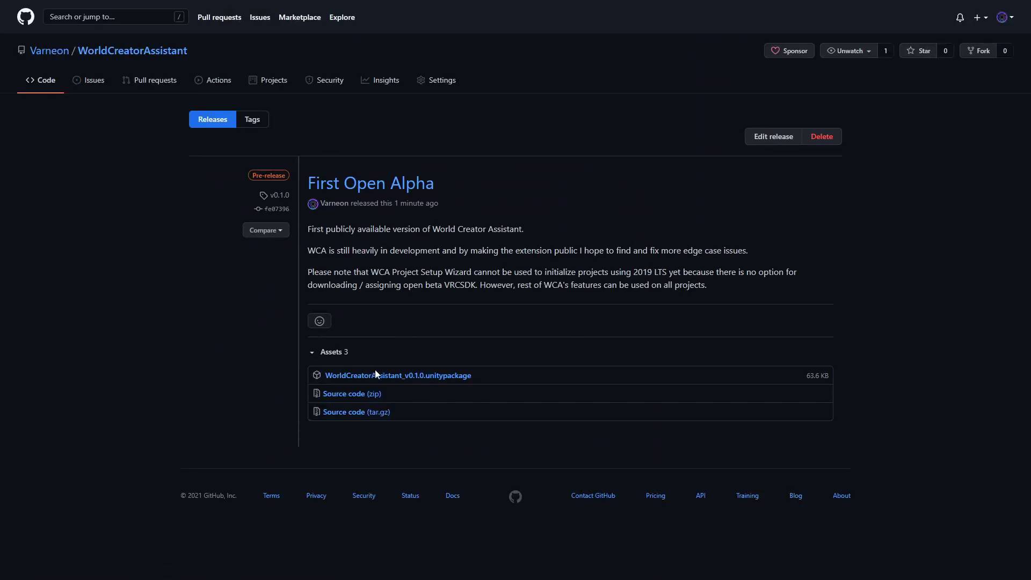
{"action": "left_click", "coordinate": [382, 376]}
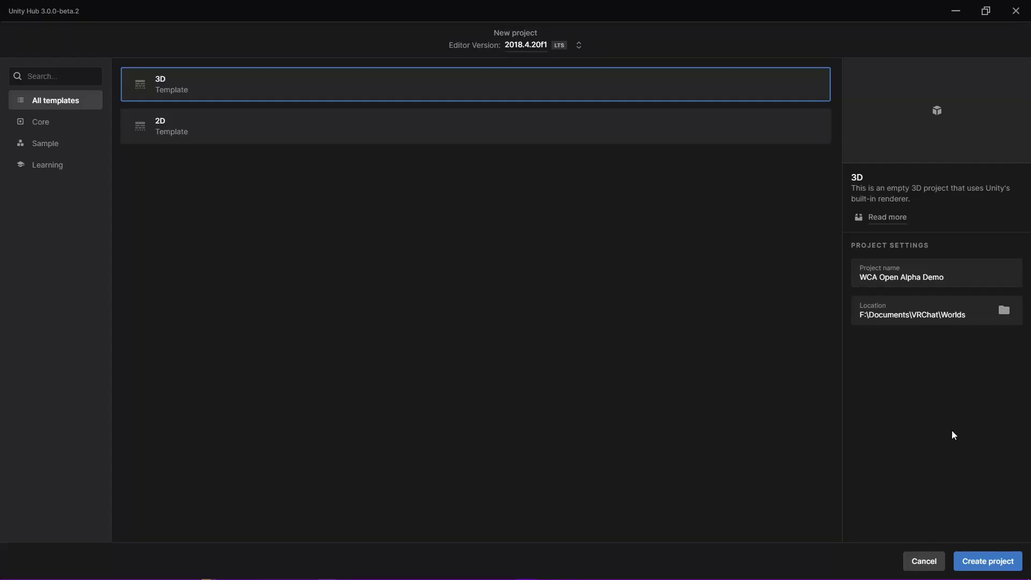
{"action": "left_click", "coordinate": [982, 561]}
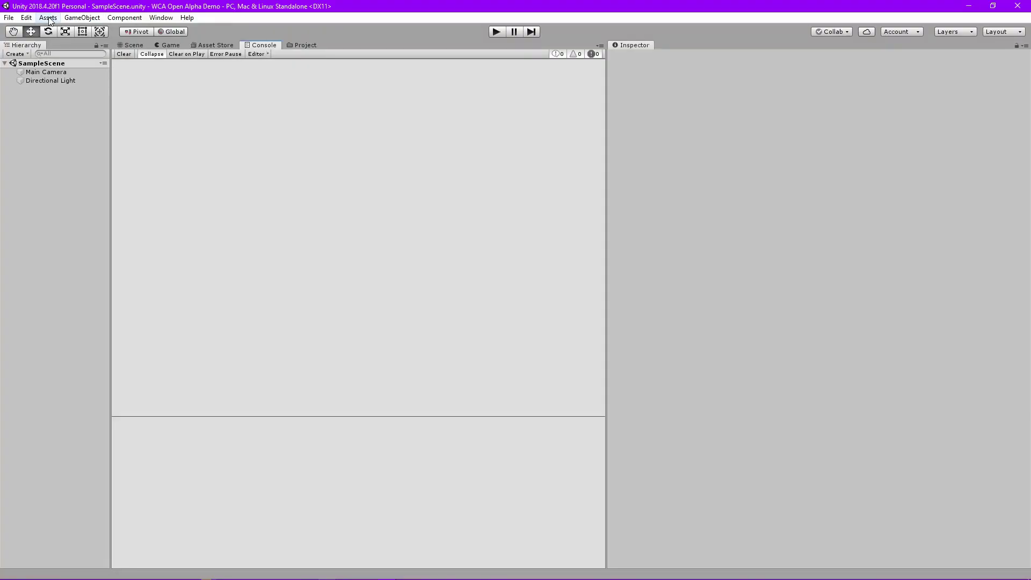
- Import WorldCreatorAssistant_v0.1.0-alpha9.unitypackage as a custom package with all its files
{"action": "left_click", "coordinate": [48, 17]}
{"action": "mouse_move", "coordinate": [101, 139]}
{"action": "left_click", "coordinate": [221, 136]}
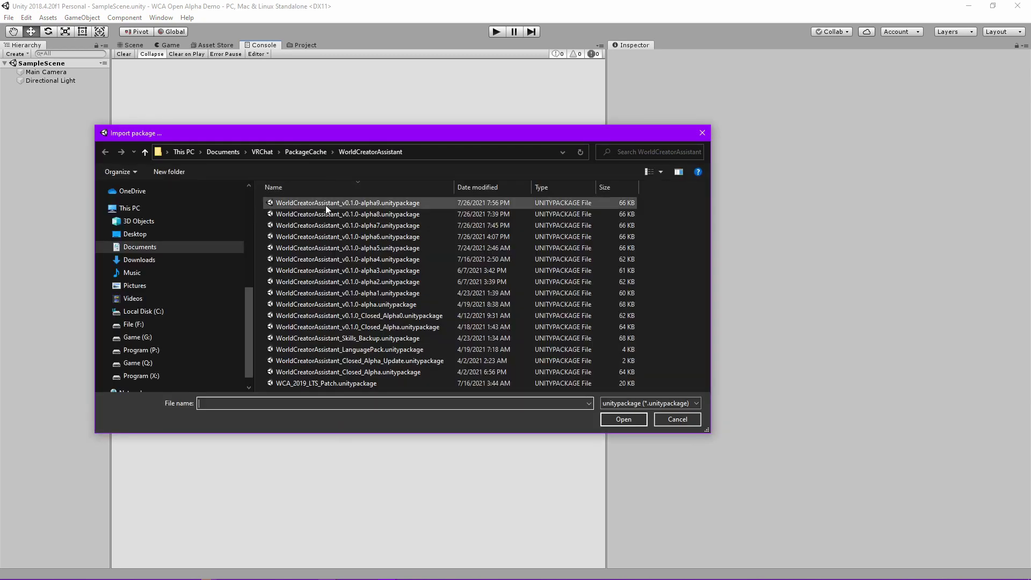
{"action": "left_click", "coordinate": [338, 203]}
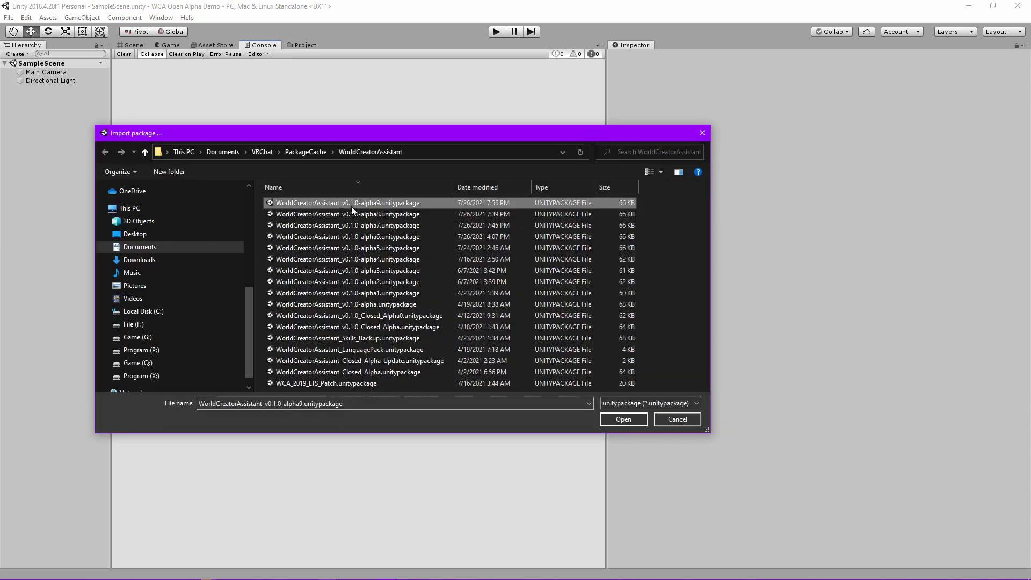
{"action": "left_click", "coordinate": [618, 420]}
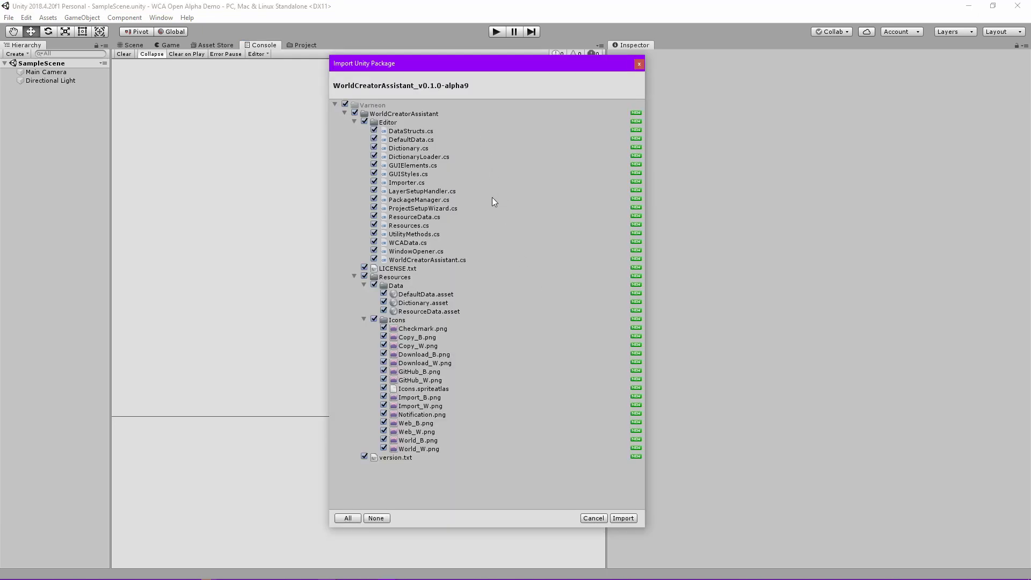
{"action": "left_click", "coordinate": [623, 517]}
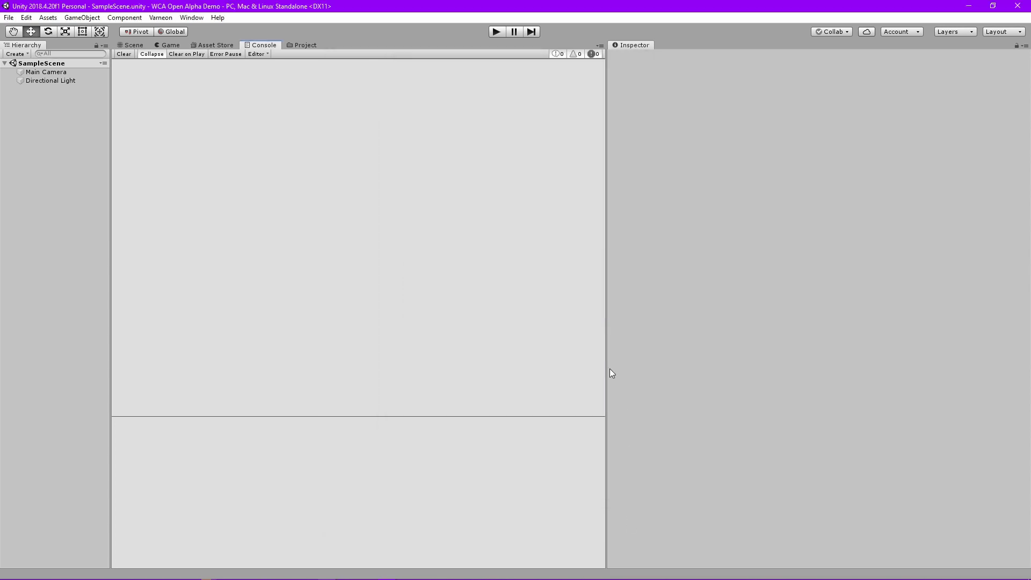
- Launch World Creator Assistant from the Varneon menu and select VRCSDK3-Worlds as the SDK
{"action": "left_click", "coordinate": [161, 18]}
{"action": "left_click", "coordinate": [167, 31]}
{"action": "left_click_drag", "start_coordinate": [463, 98], "coordinate": [602, 105]}
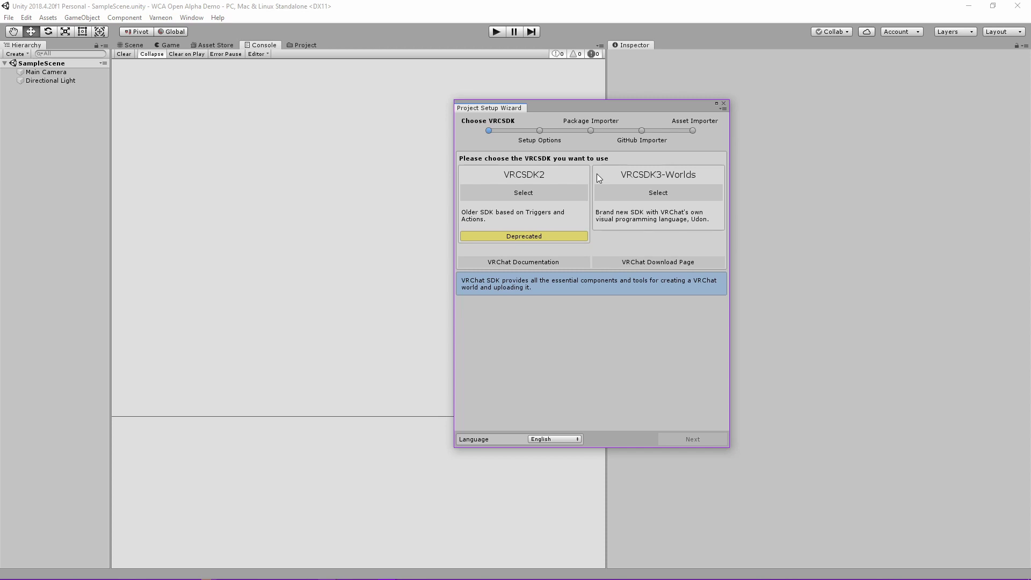
{"action": "left_click", "coordinate": [628, 196]}
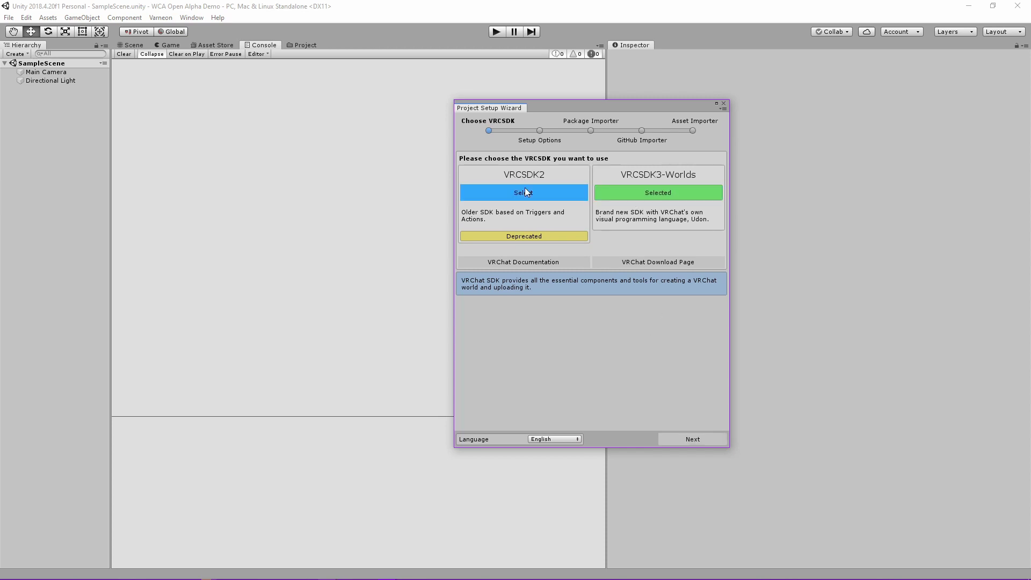
- Pass Setup Options with 'Reset unused lighting settings' left checked, reaching Package Importer
{"action": "left_click", "coordinate": [691, 442]}
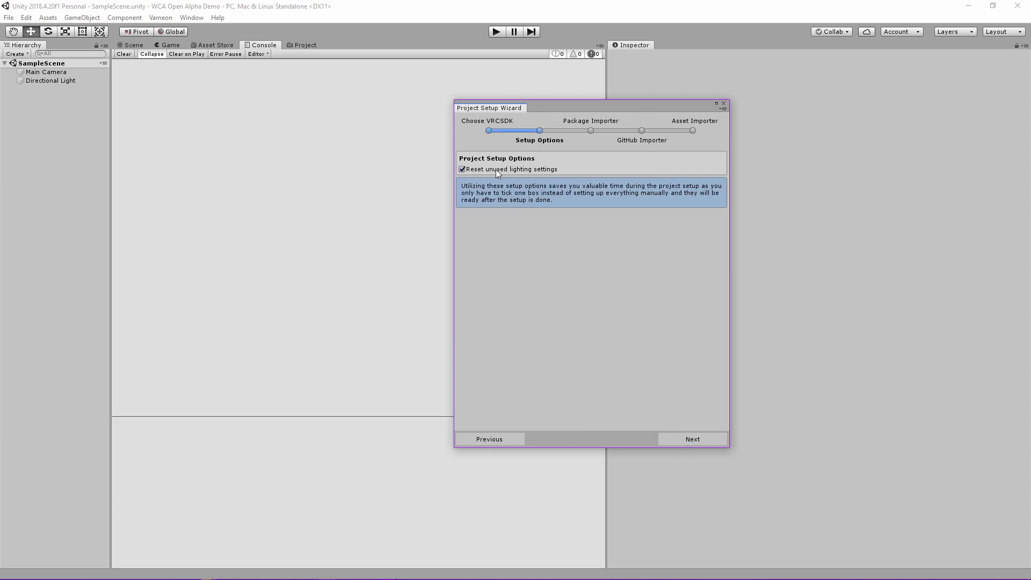
{"action": "mouse_move", "coordinate": [512, 169]}
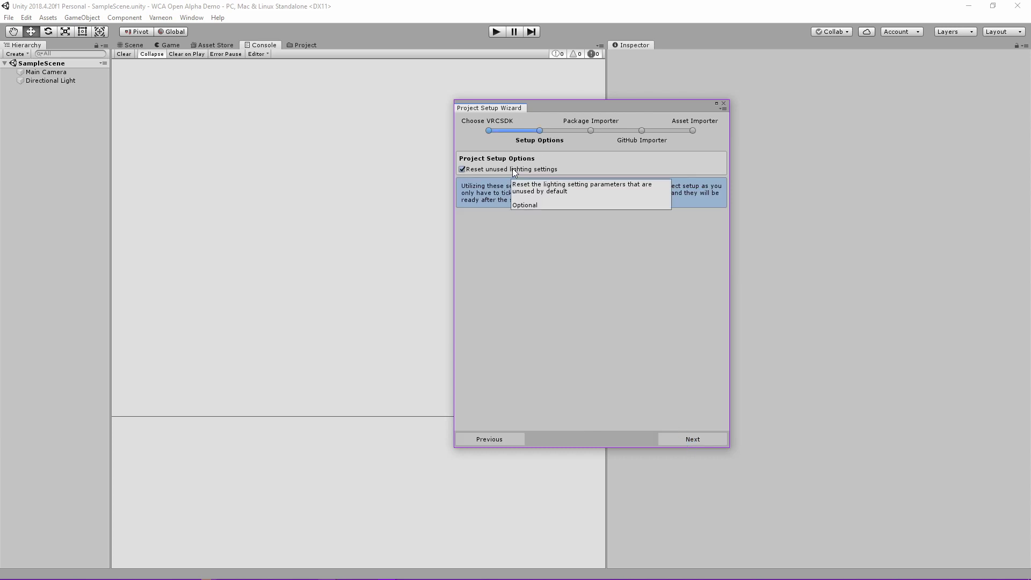
{"action": "left_click", "coordinate": [692, 440]}
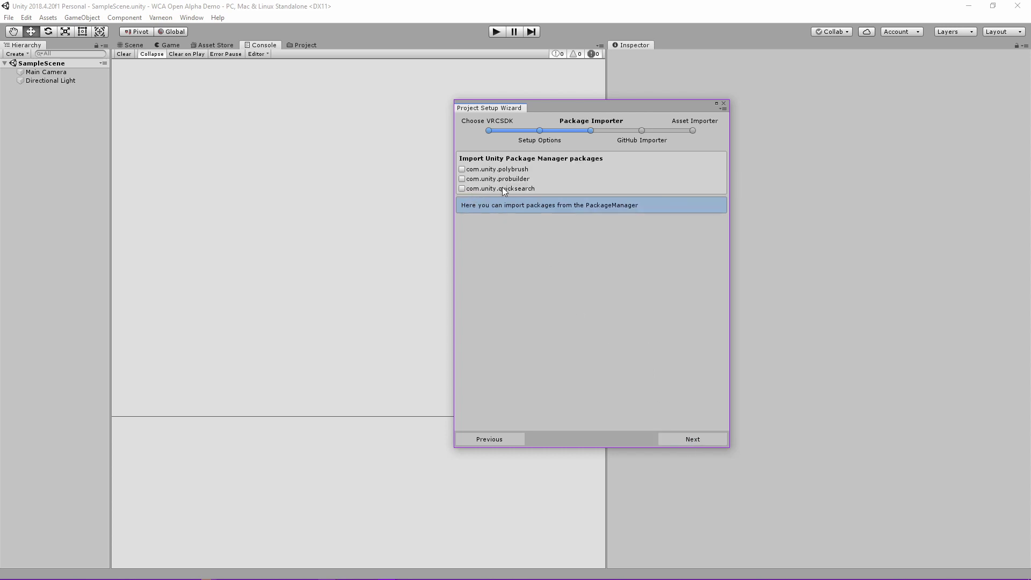
- On the GitHub Importer page, tick UdonSharp and CyanEmu alongside VRWorldToolkit
{"action": "left_click", "coordinate": [701, 441]}
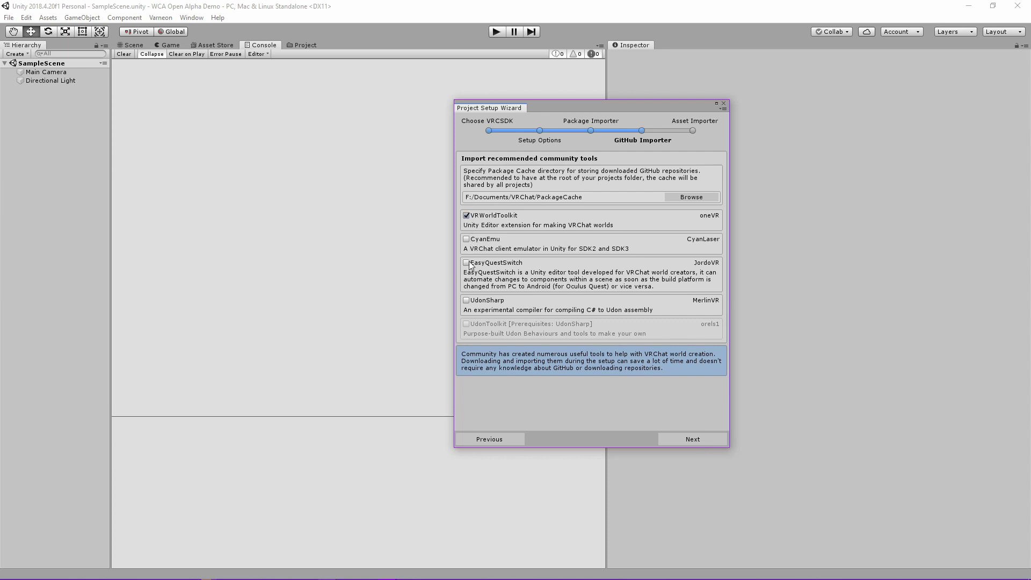
{"action": "left_click", "coordinate": [466, 300]}
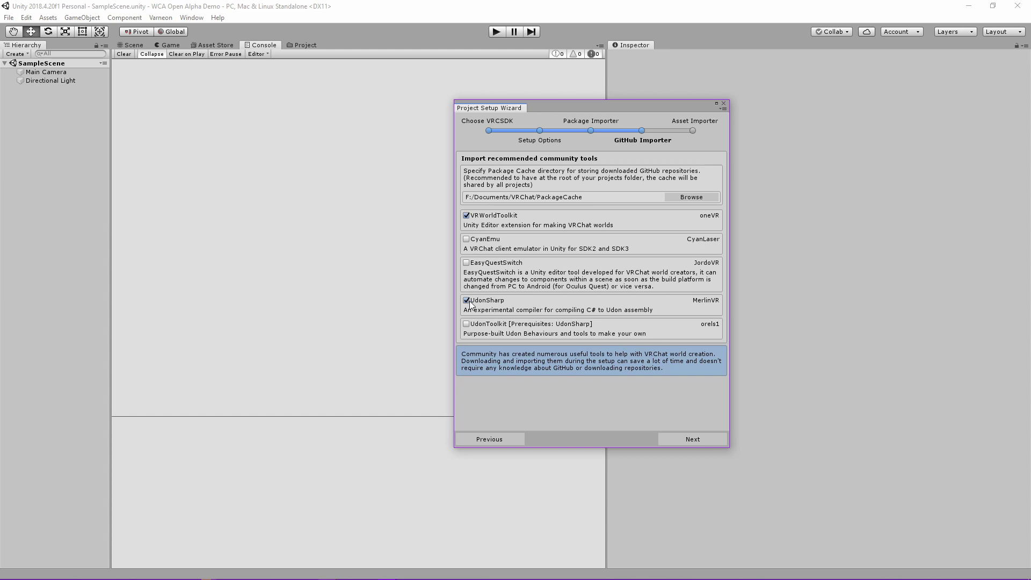
{"action": "left_click", "coordinate": [466, 239]}
- On the Asset Importer page, tick Enhanced Hierarchy 20 for import
{"action": "left_click", "coordinate": [694, 437]}
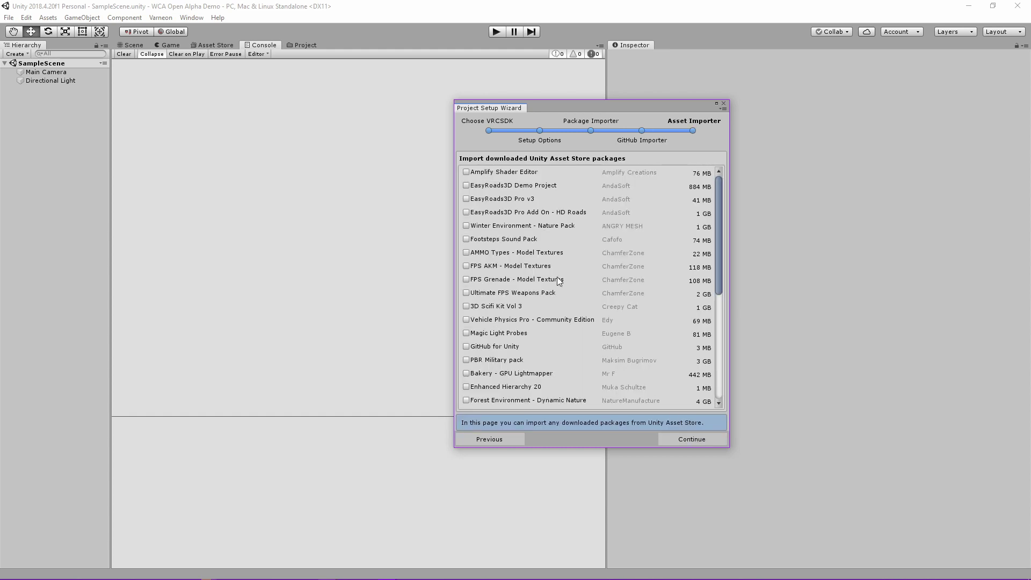
{"action": "scroll", "coordinate": [473, 330], "scroll_direction": "down", "scroll_amount": 1}
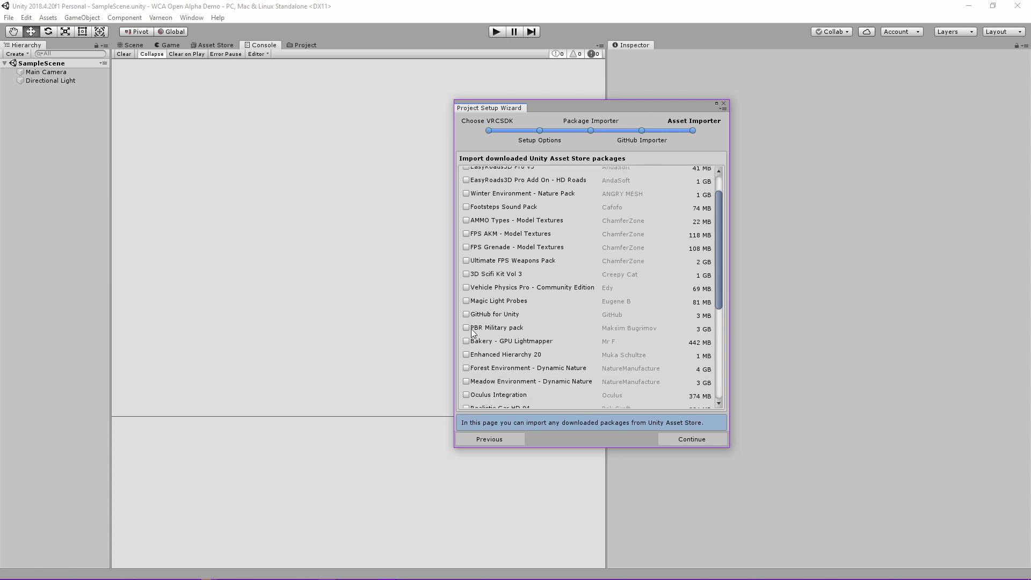
{"action": "scroll", "coordinate": [472, 333], "scroll_direction": "down", "scroll_amount": 2}
{"action": "left_click", "coordinate": [466, 291]}
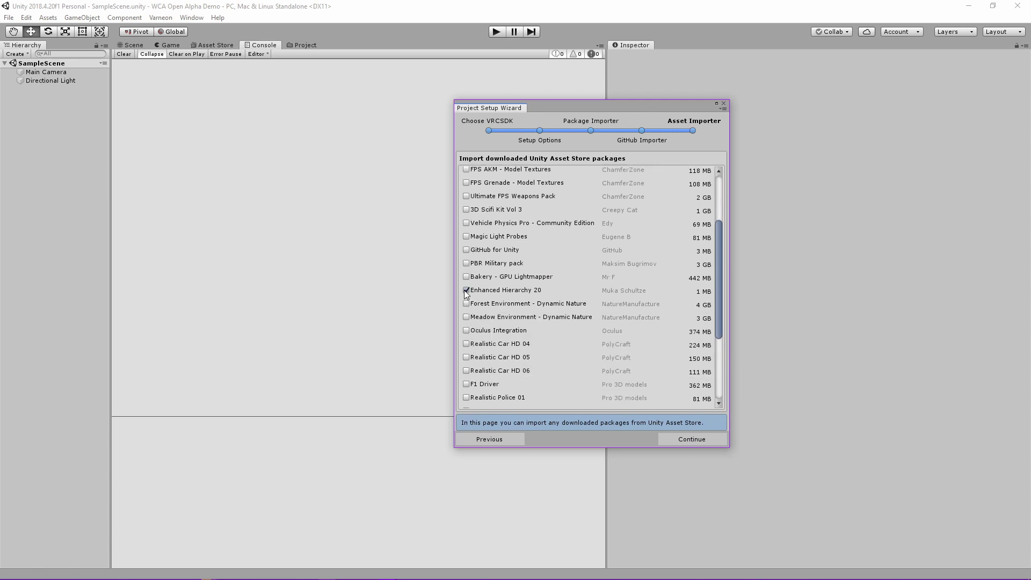
{"action": "scroll", "coordinate": [492, 301], "scroll_direction": "up", "scroll_amount": 3}
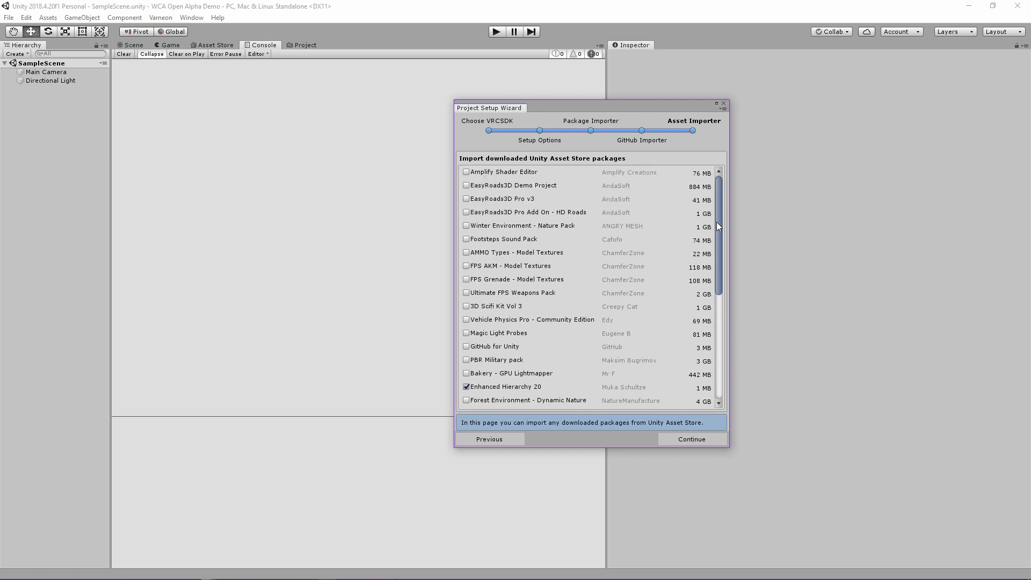
{"action": "left_click_drag", "start_coordinate": [717, 221], "coordinate": [710, 192]}
- Confirm the Download & Import dialog so all chosen packages download and import
{"action": "left_click", "coordinate": [689, 441]}
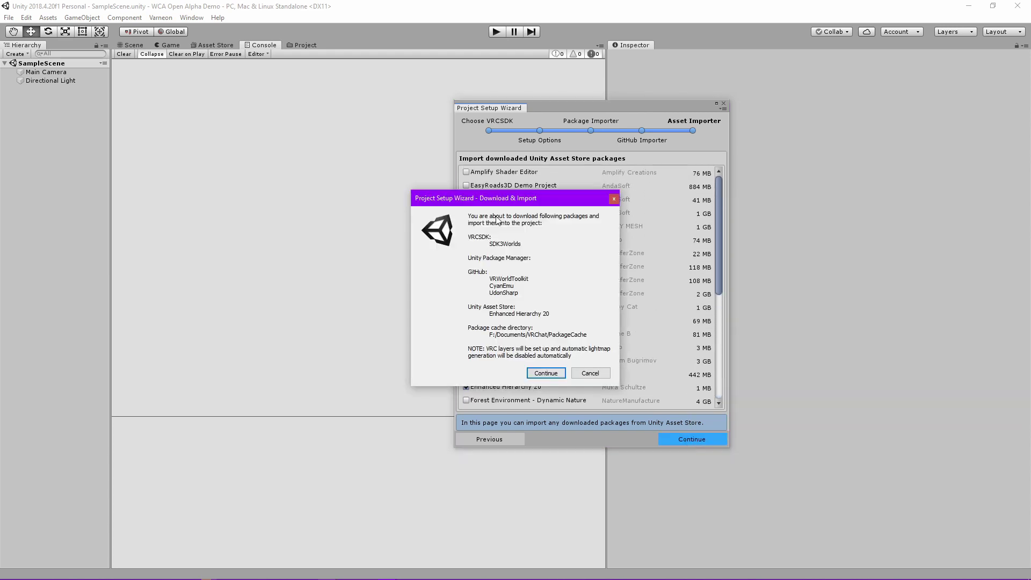
{"action": "left_click_drag", "start_coordinate": [509, 202], "coordinate": [572, 192]}
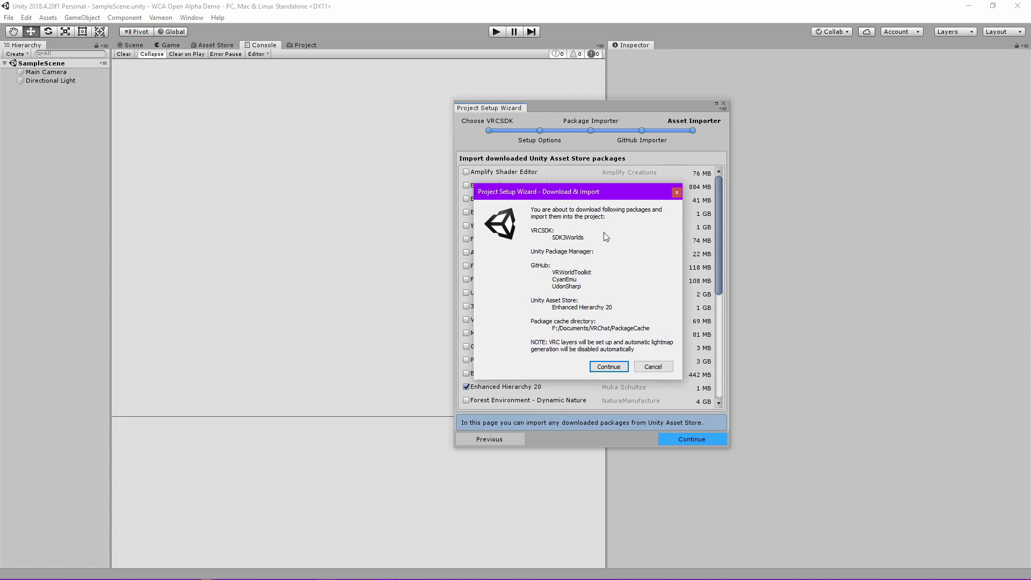
{"action": "left_click", "coordinate": [612, 368]}
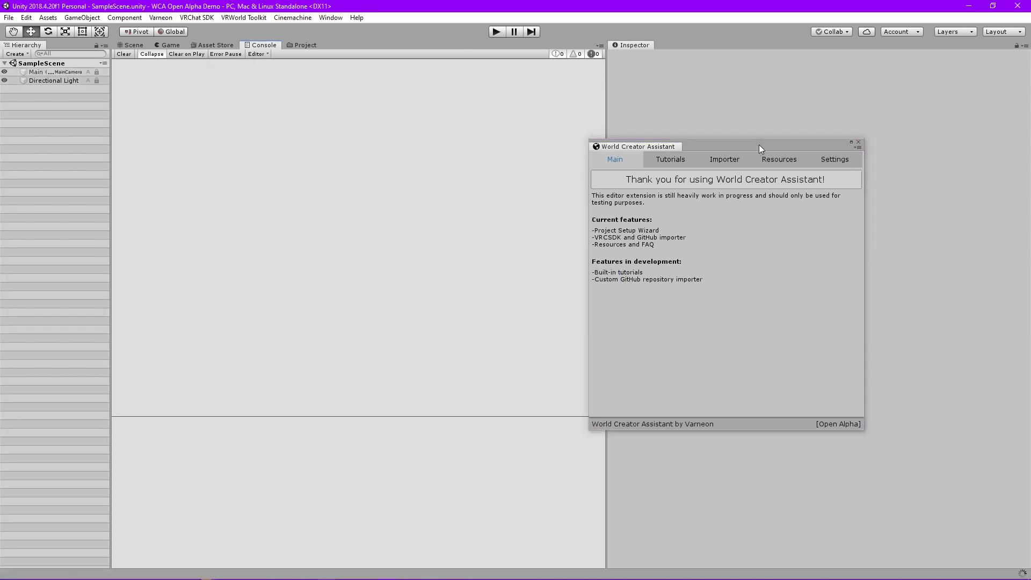
- Reposition and widen the World Creator Assistant window and view its Tutorials page
{"action": "left_click_drag", "start_coordinate": [759, 144], "coordinate": [453, 149]}
{"action": "left_click_drag", "start_coordinate": [541, 175], "coordinate": [647, 175]}
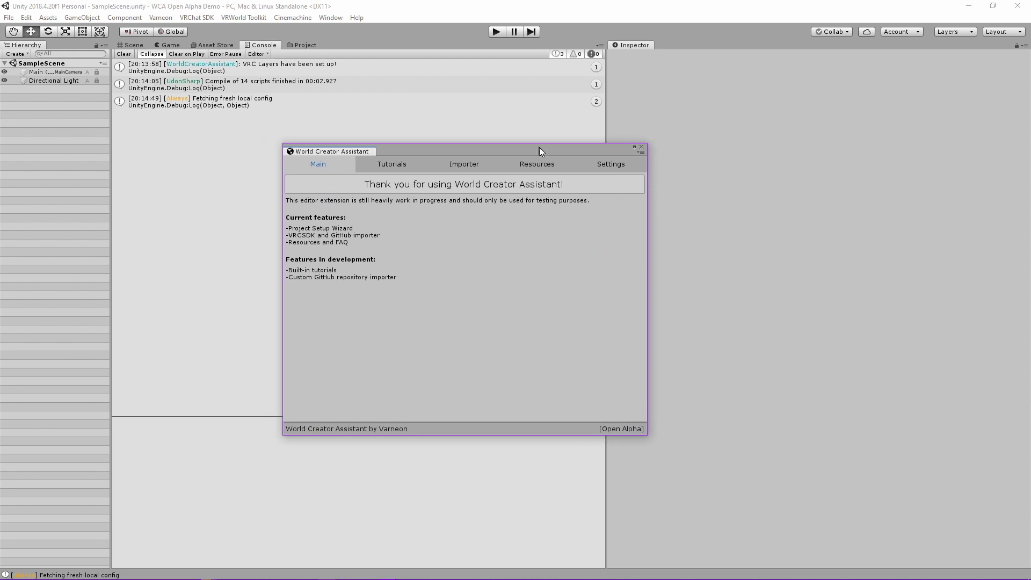
{"action": "left_click_drag", "start_coordinate": [539, 147], "coordinate": [547, 151]}
{"action": "left_click", "coordinate": [404, 171]}
- On the Importer page, inspect VRWorldToolkit, CyanEmu, EasyQuestSwitch, UdonSharp and UdonToolkit details
{"action": "left_click", "coordinate": [468, 166]}
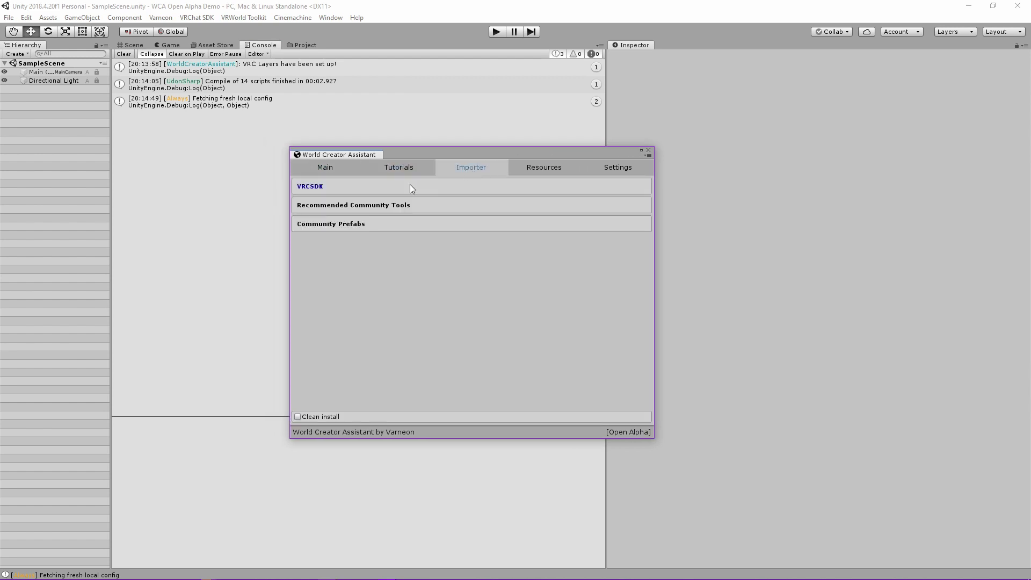
{"action": "left_click", "coordinate": [347, 200]}
{"action": "left_click", "coordinate": [363, 206]}
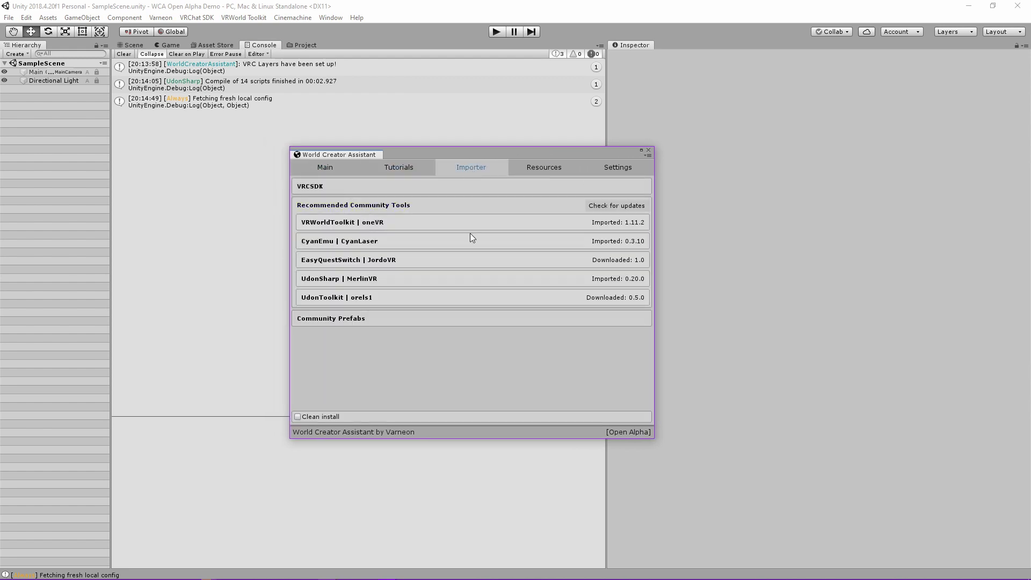
{"action": "left_click", "coordinate": [453, 223]}
{"action": "left_click", "coordinate": [366, 225]}
{"action": "left_click", "coordinate": [360, 241]}
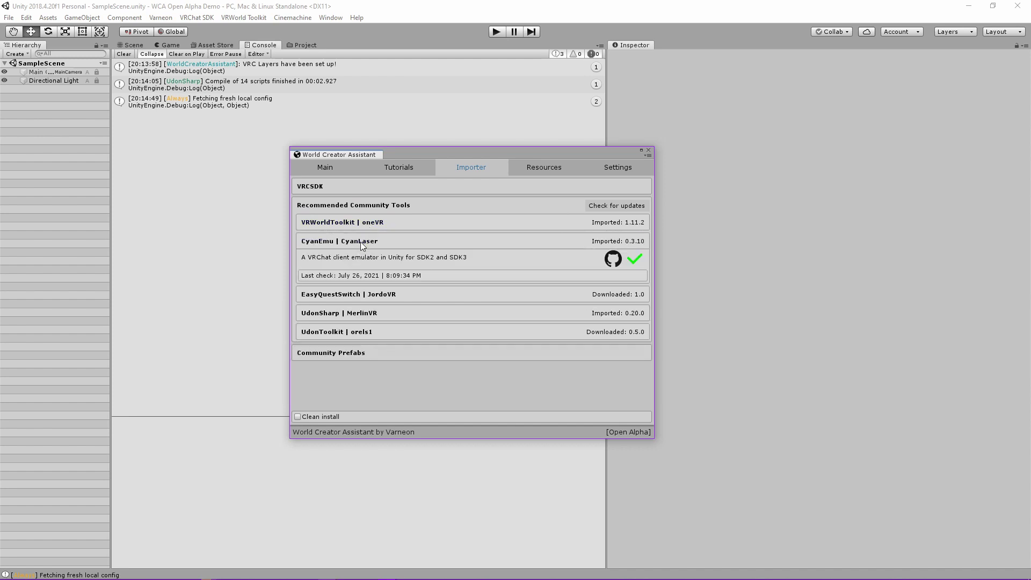
{"action": "left_click", "coordinate": [353, 243]}
{"action": "left_click", "coordinate": [346, 261]}
{"action": "left_click", "coordinate": [349, 262]}
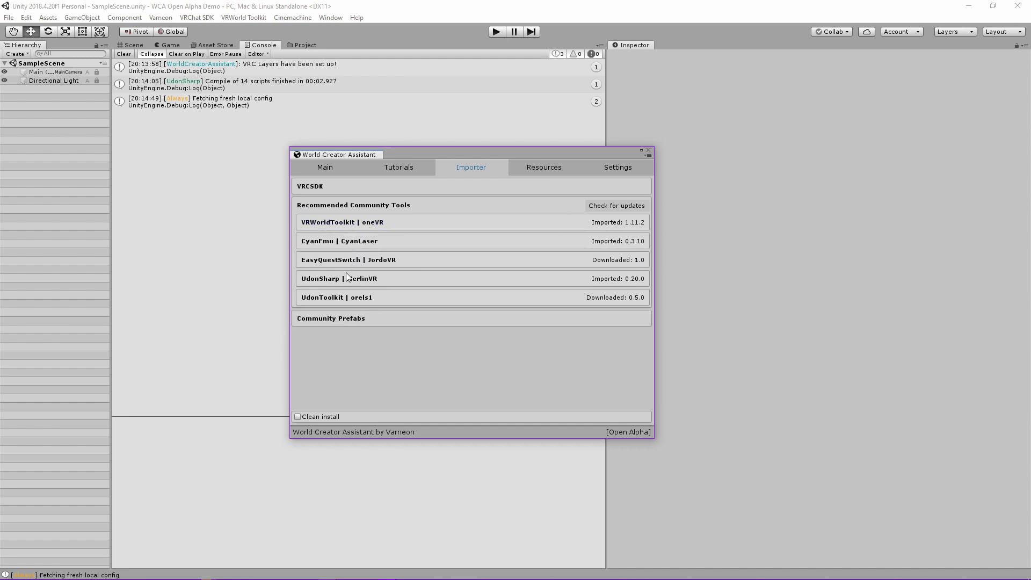
{"action": "left_click", "coordinate": [349, 278]}
{"action": "left_click", "coordinate": [348, 279]}
{"action": "left_click", "coordinate": [338, 297]}
{"action": "left_click", "coordinate": [338, 297]}
- Inspect Community Prefabs UdonEssentials, USharpVideo and vrcbce, then switch to the Resources page
{"action": "left_click", "coordinate": [338, 319]}
{"action": "left_click", "coordinate": [347, 334]}
{"action": "scroll", "coordinate": [387, 370], "scroll_direction": "down", "scroll_amount": 1}
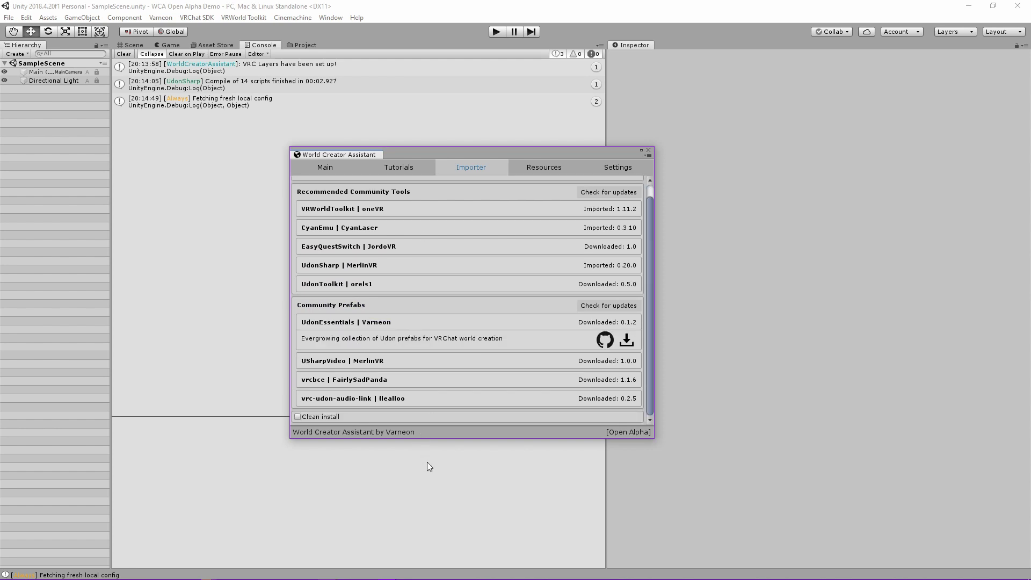
{"action": "left_click_drag", "start_coordinate": [427, 438], "coordinate": [427, 515]}
{"action": "left_click", "coordinate": [350, 375]}
{"action": "left_click", "coordinate": [353, 414]}
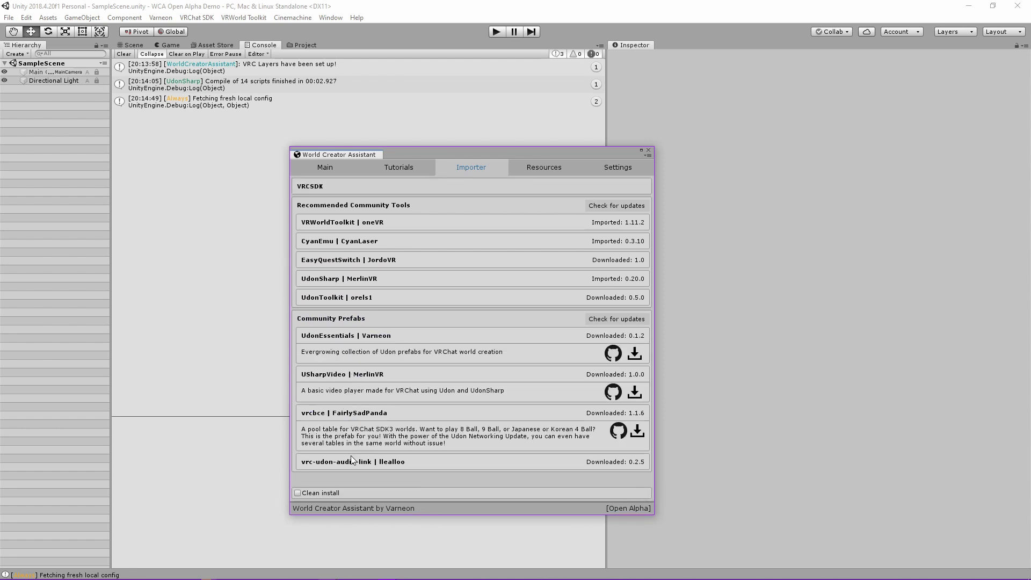
{"action": "left_click", "coordinate": [365, 416]}
{"action": "left_click", "coordinate": [357, 374]}
{"action": "left_click", "coordinate": [357, 335]}
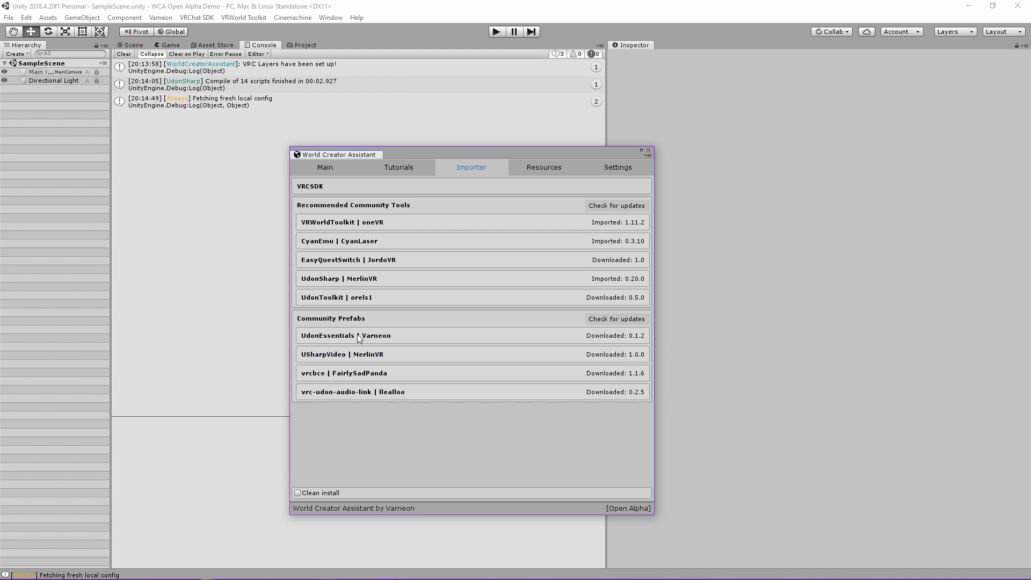
{"action": "left_click", "coordinate": [343, 319]}
{"action": "left_click", "coordinate": [341, 206]}
{"action": "left_click", "coordinate": [544, 167]}
- Expand and collapse the Useful Links list on the Resources page
{"action": "left_click", "coordinate": [352, 188]}
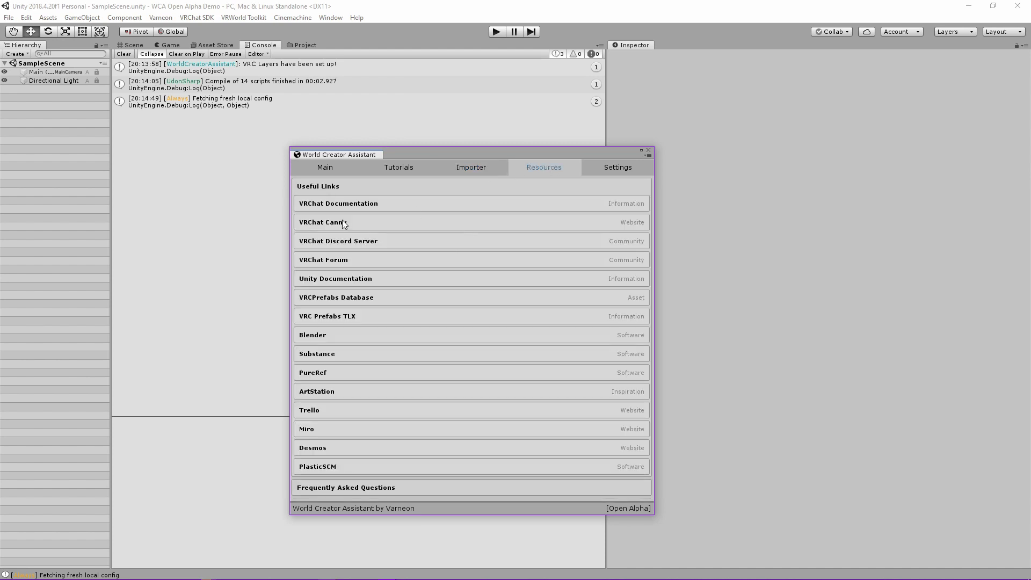
{"action": "mouse_move", "coordinate": [344, 294]}
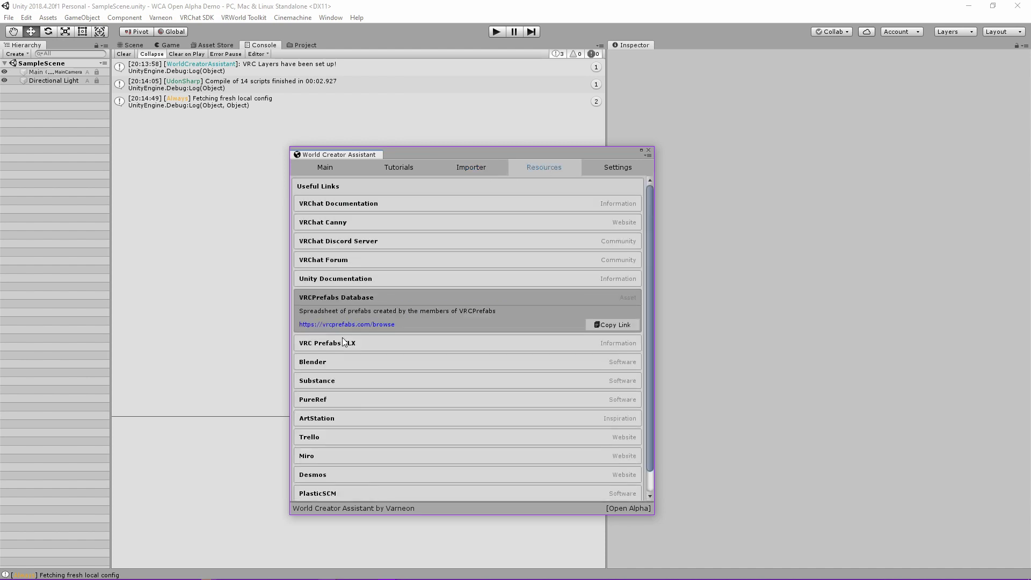
{"action": "left_click", "coordinate": [337, 186]}
- Read FAQ answers on Udon, testing, errors and syncing, then expand Settings' package cache directory
{"action": "left_click", "coordinate": [336, 206]}
{"action": "mouse_move", "coordinate": [349, 224]}
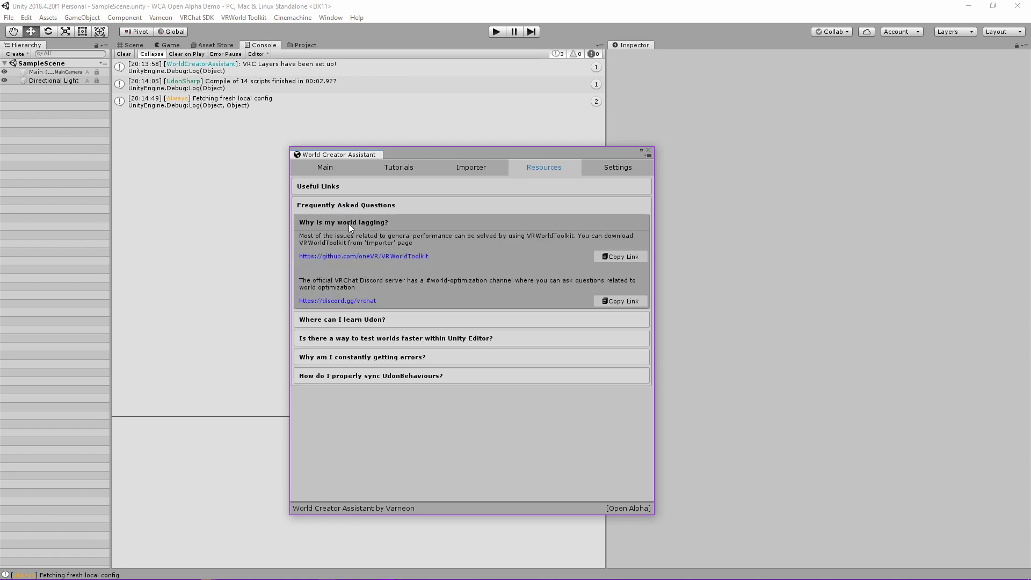
{"action": "left_click", "coordinate": [364, 321]}
{"action": "left_click", "coordinate": [355, 324]}
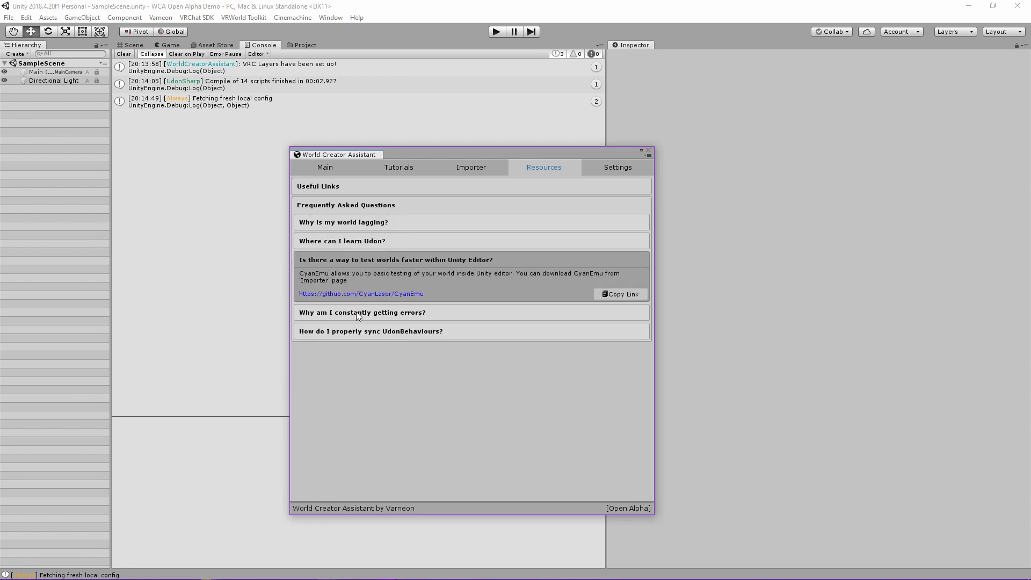
{"action": "left_click", "coordinate": [355, 312]}
{"action": "left_click", "coordinate": [355, 324]}
{"action": "left_click", "coordinate": [356, 206]}
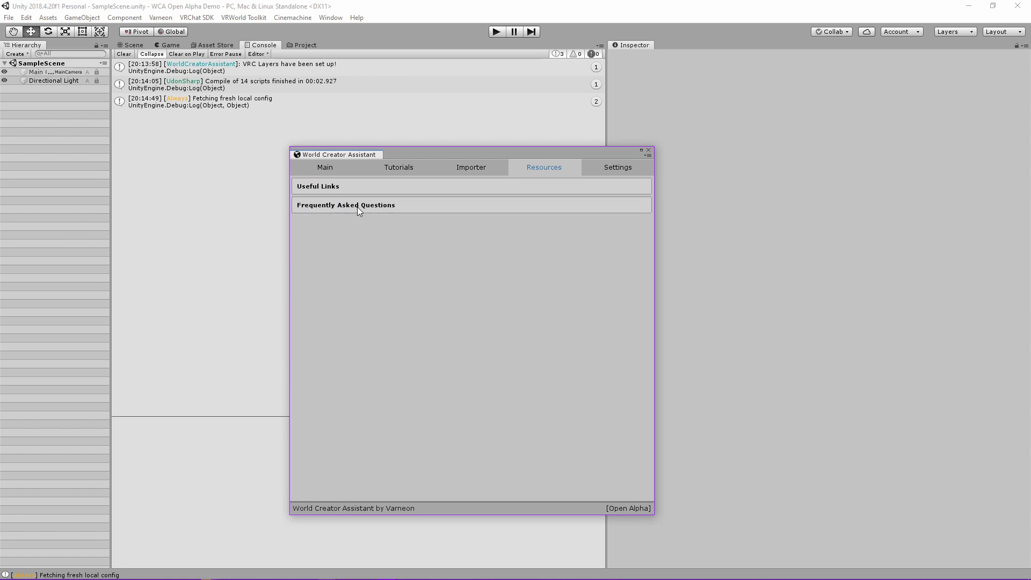
{"action": "left_click", "coordinate": [604, 166]}
{"action": "left_click", "coordinate": [298, 198]}
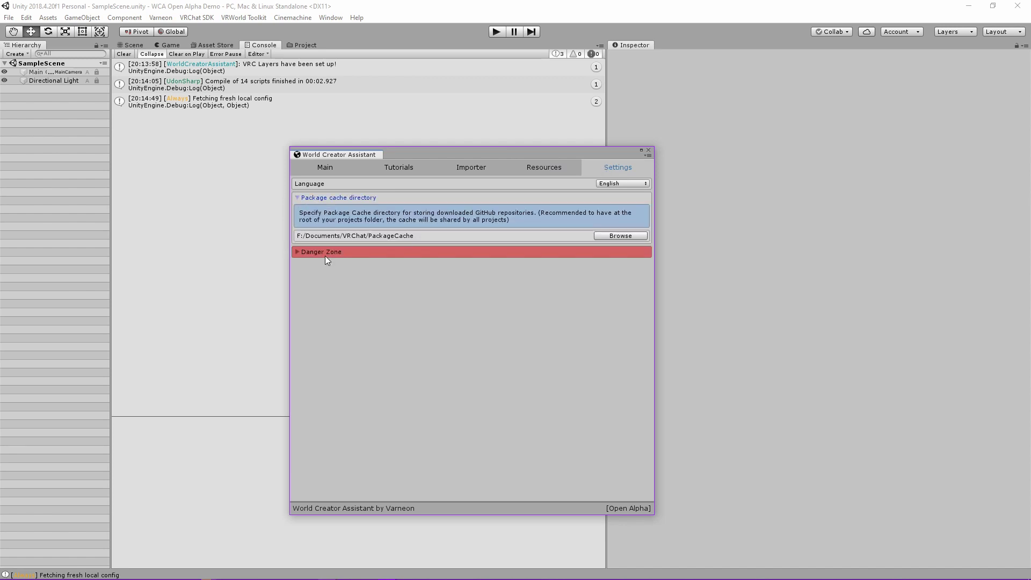